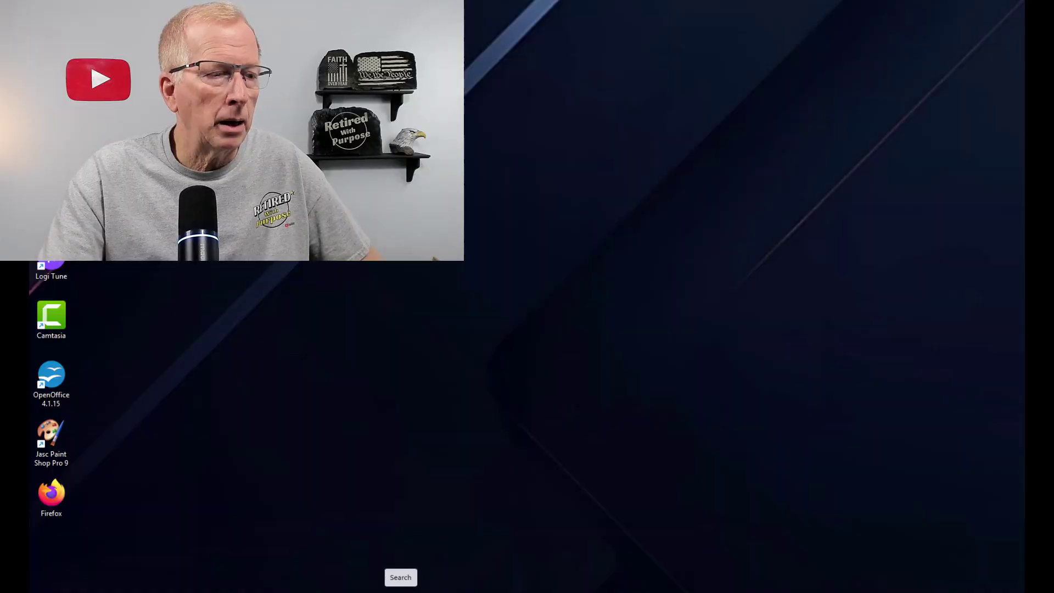
Search Windows for 'came' and launch the Camera app.
left_click(401, 589)
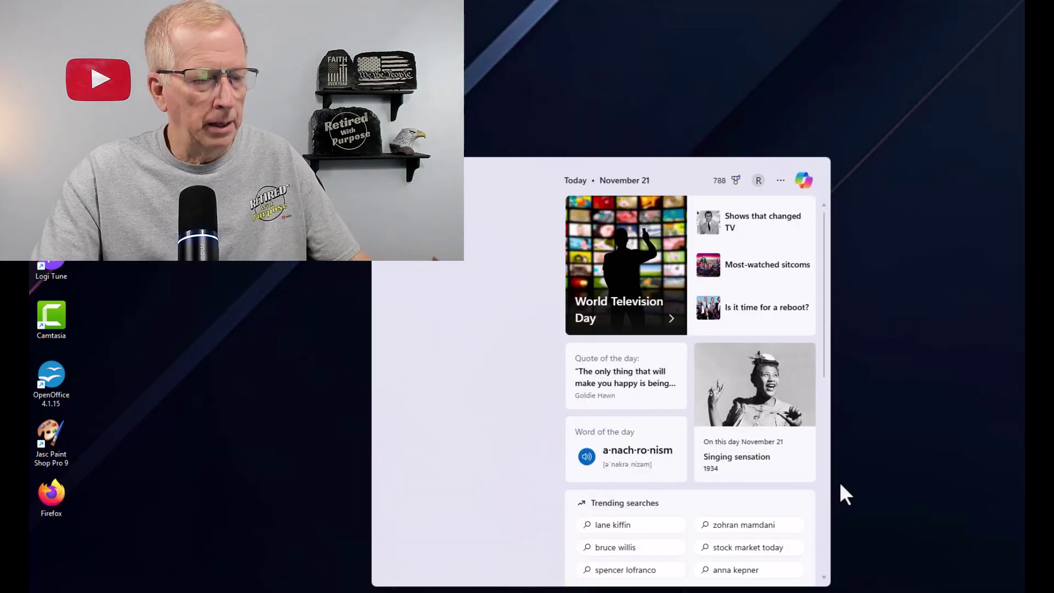
type("ca")
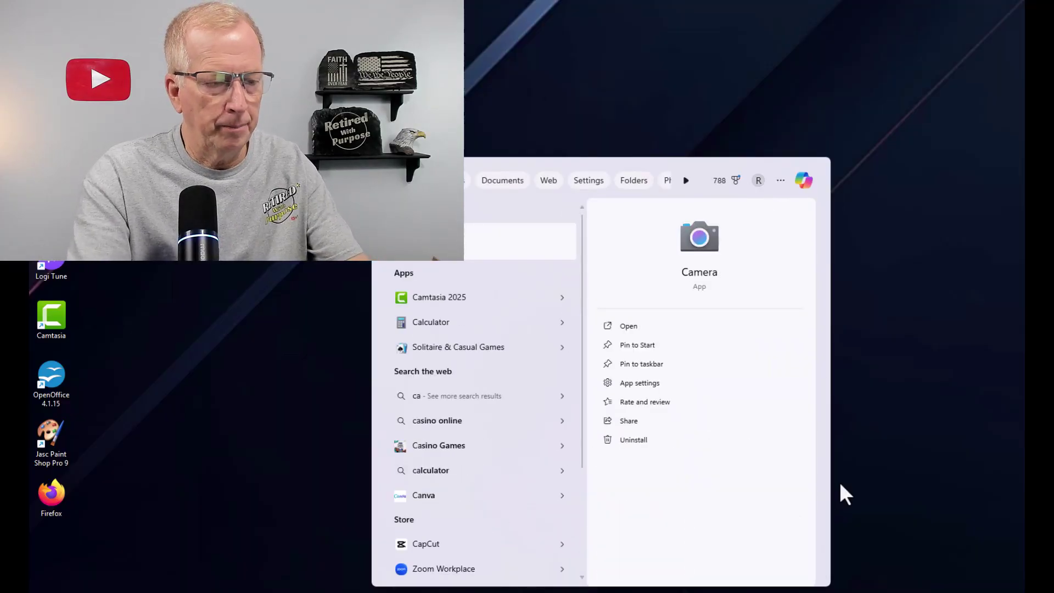
type("me")
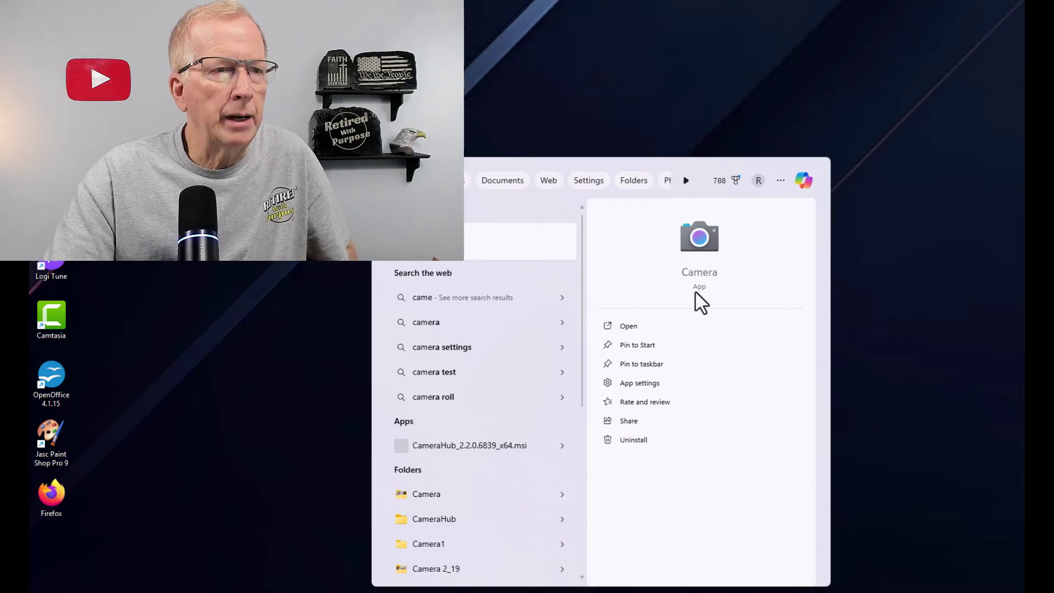
left_click(623, 328)
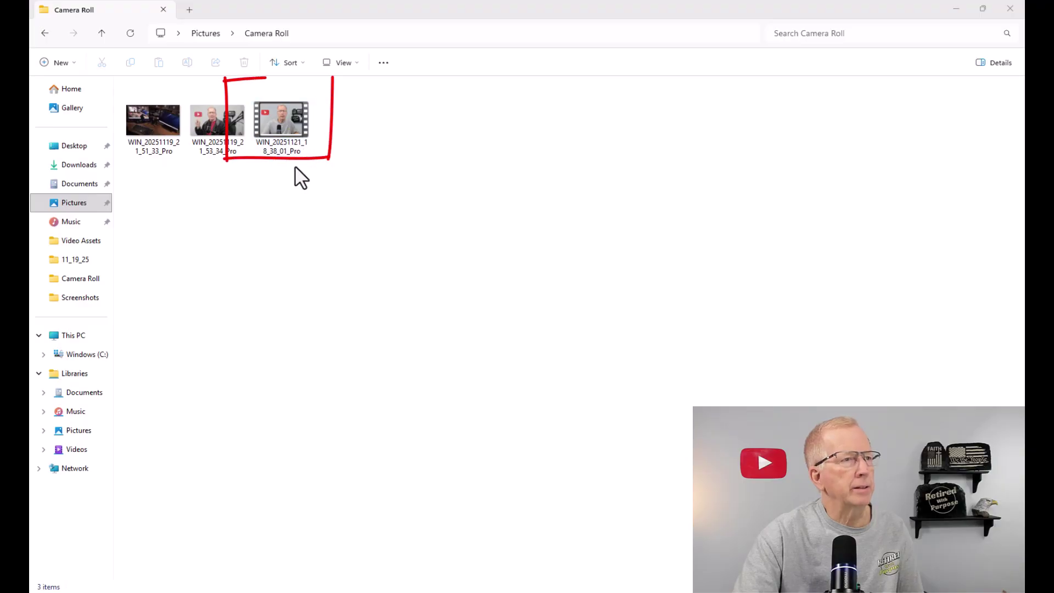
double_click(289, 124)
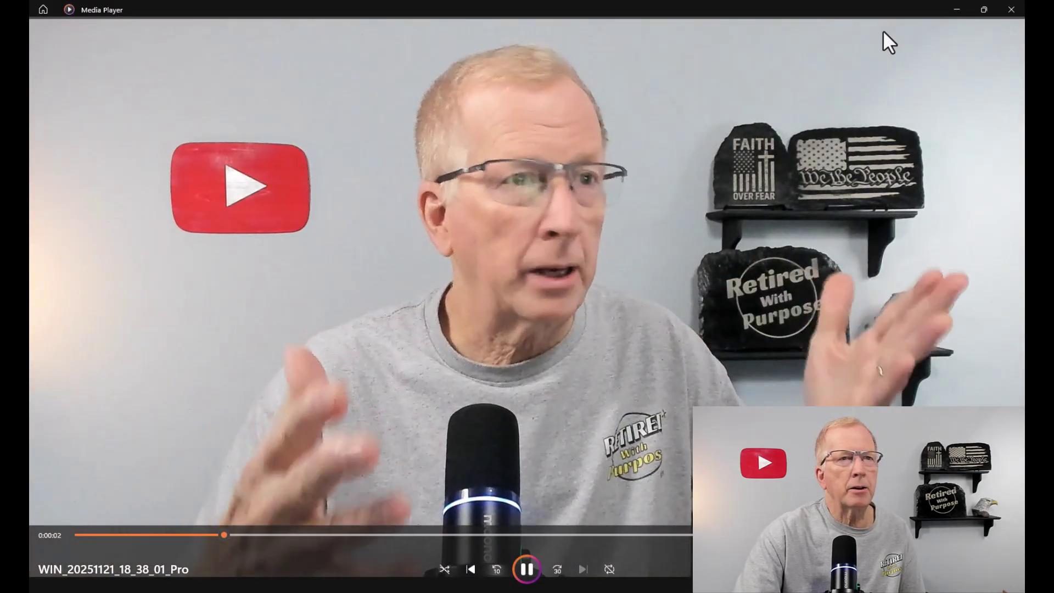
left_click(1010, 9)
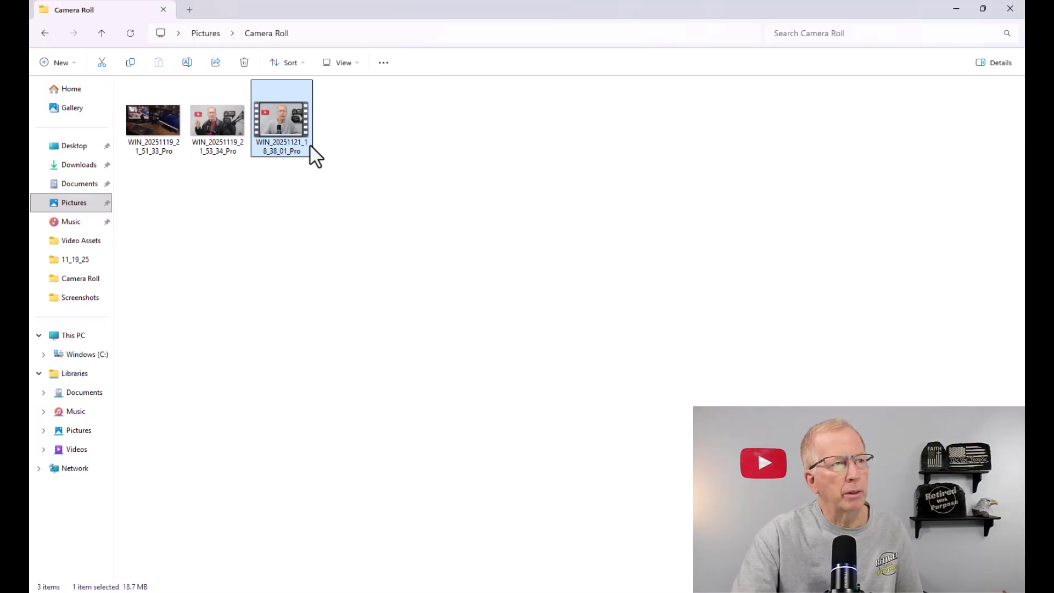
left_click(867, 203)
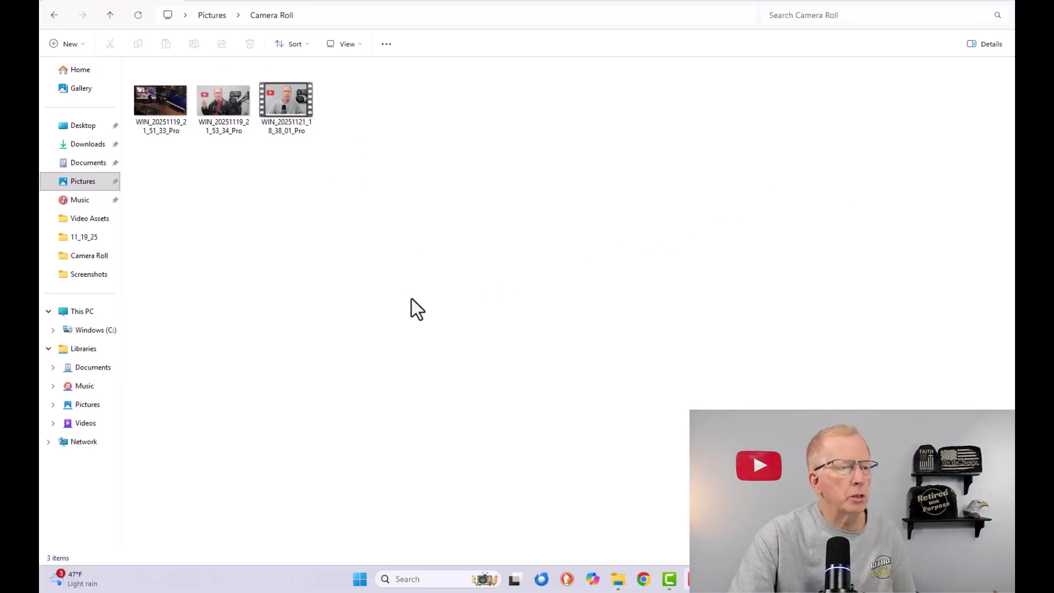
Replace the 'camera' search text with 'clipchamp' and launch Microsoft Clipchamp.
left_click(399, 580)
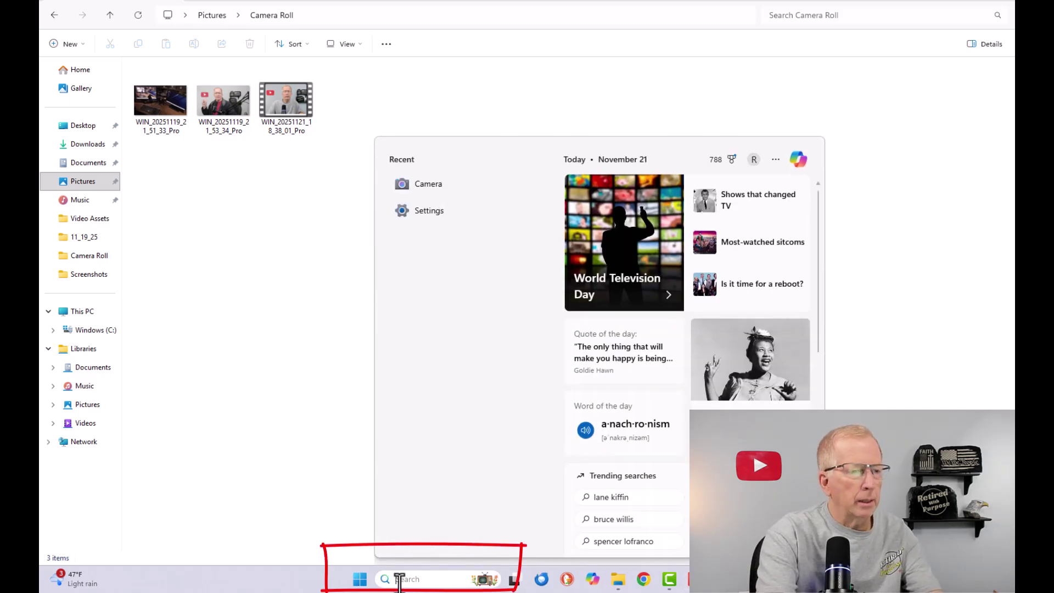
type("camera")
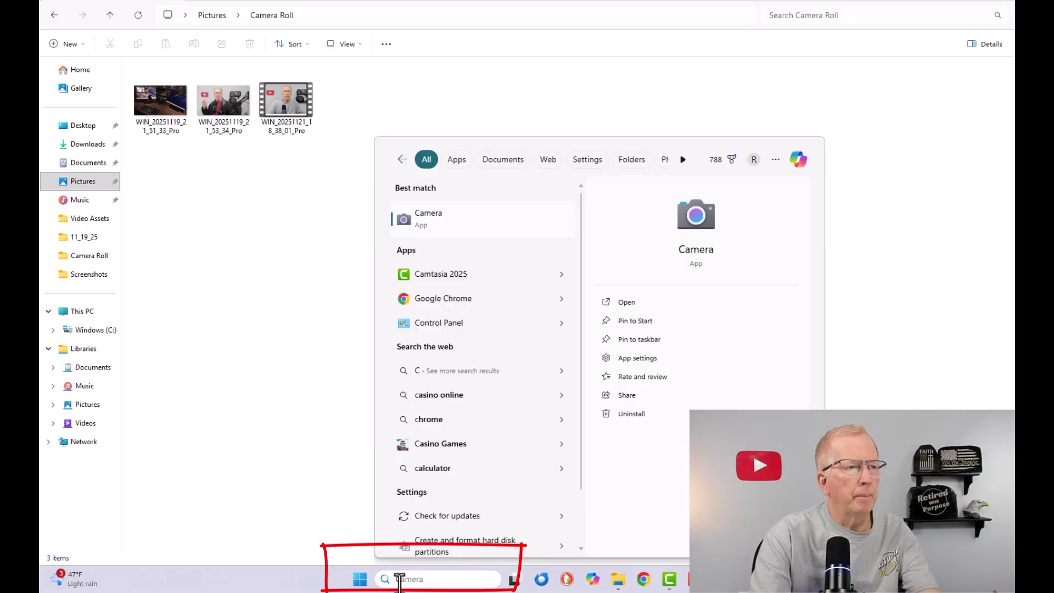
key("ctrl+a")
type("clipchamp")
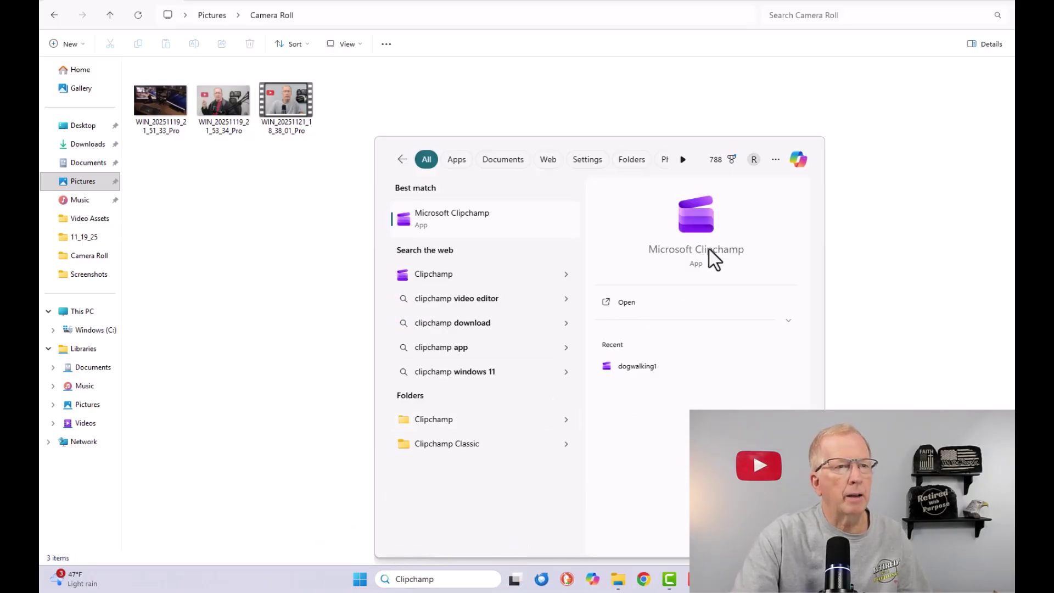
left_click(618, 307)
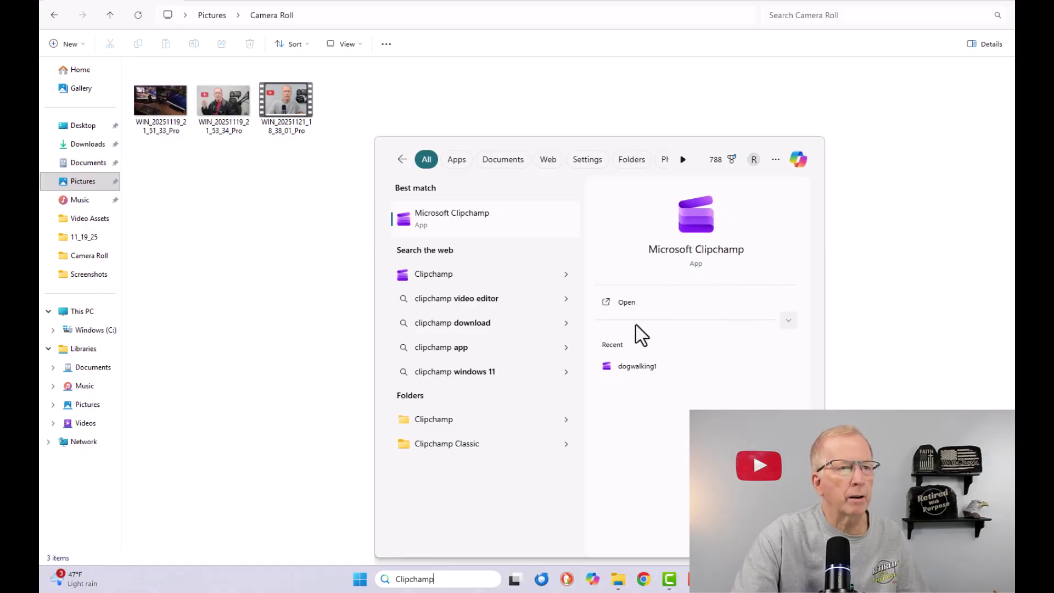
left_click(624, 306)
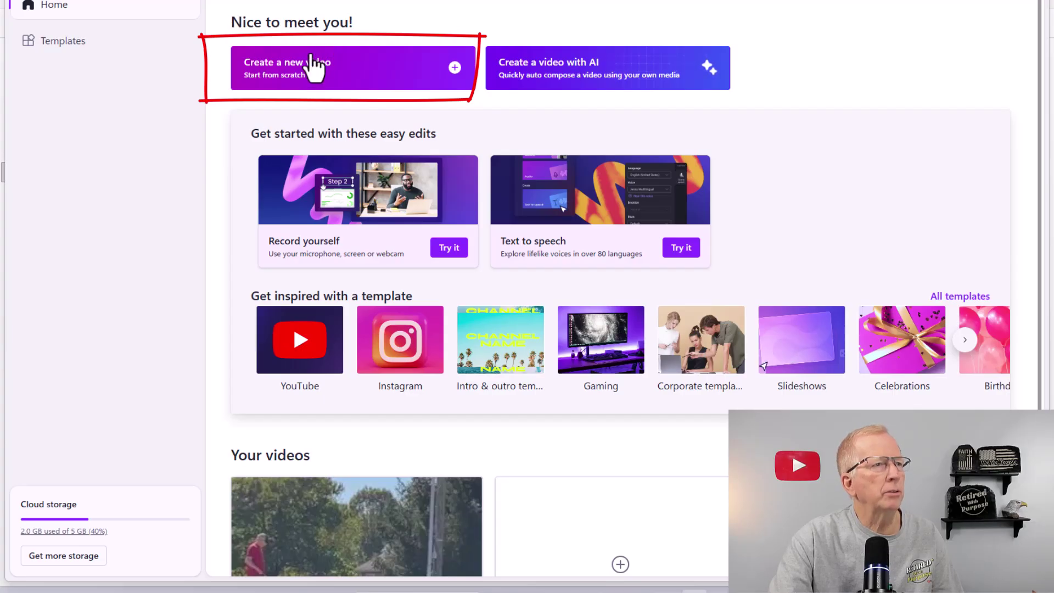
Create a new blank video project and open Import media to choose files.
left_click(284, 78)
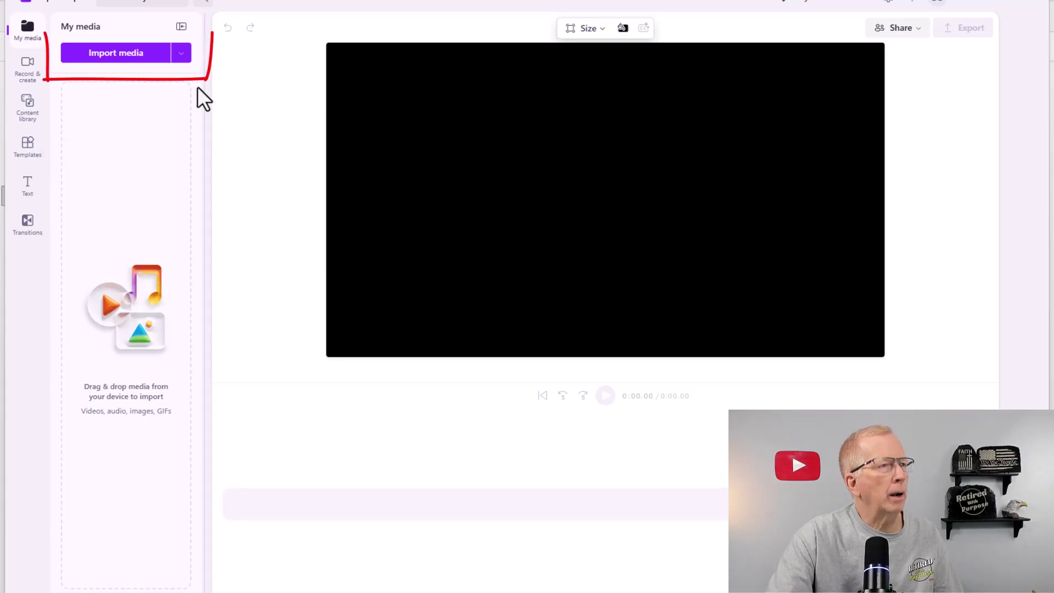
left_click(132, 55)
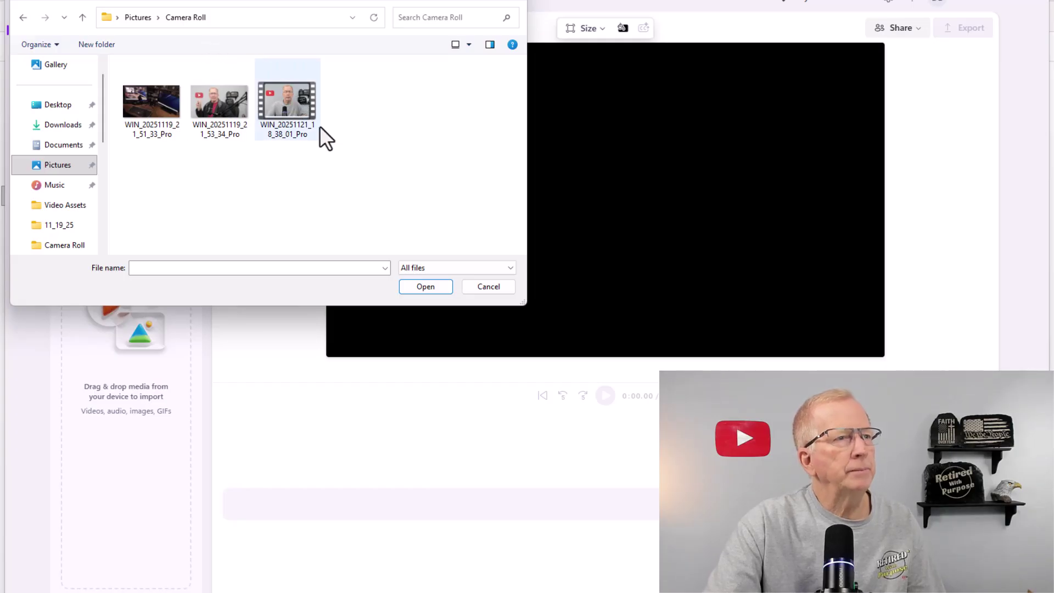
Import WIN_20251121_18_38_01_Pro from Camera Roll into the project media.
left_click(292, 105)
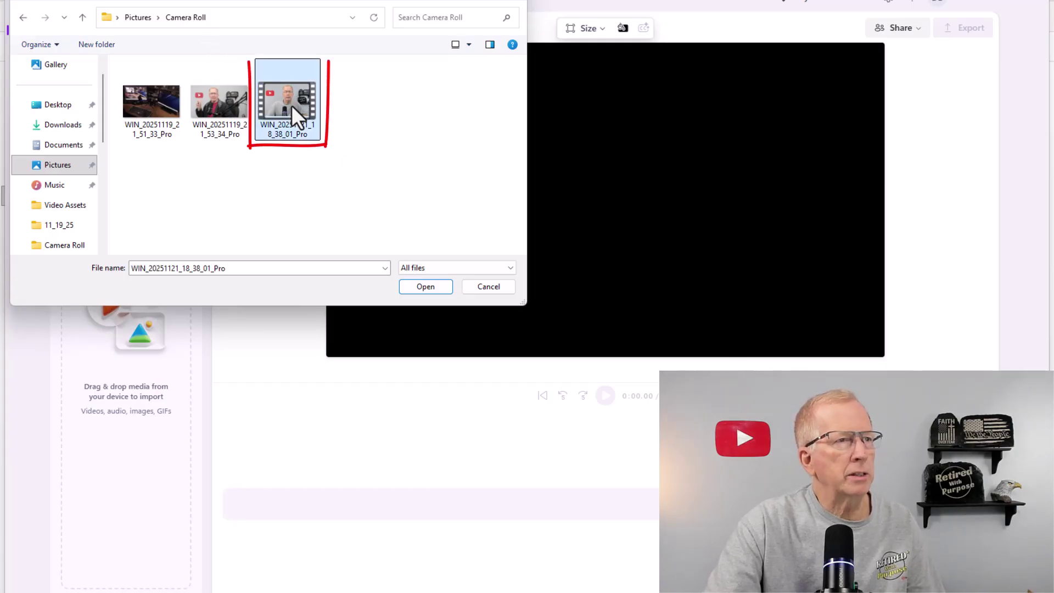
left_click(426, 286)
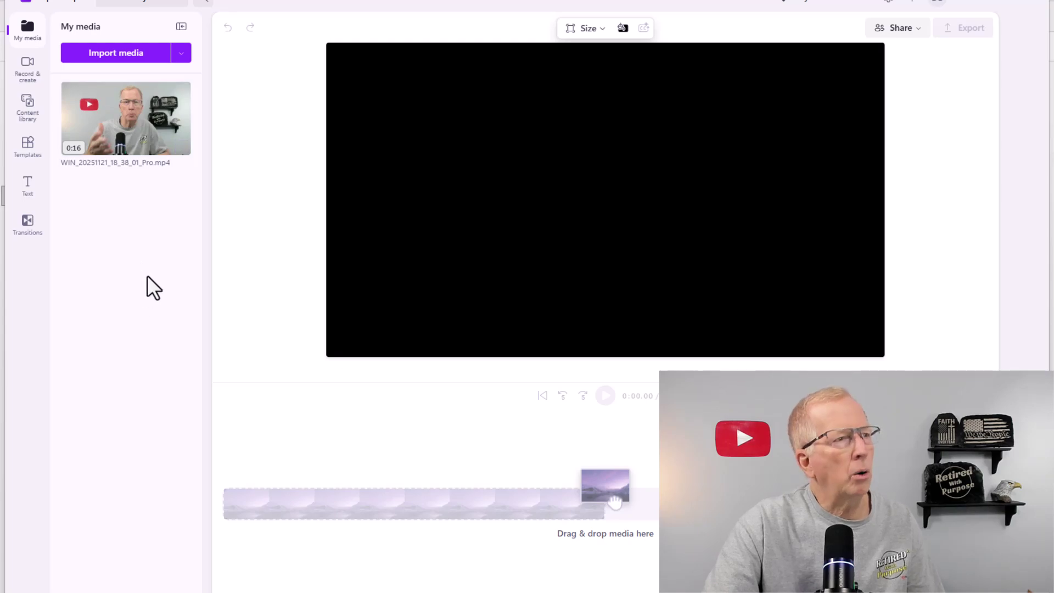
Place the imported clip on the timeline and move the playhead to about 0:02.71.
left_click_drag(136, 124, 302, 521)
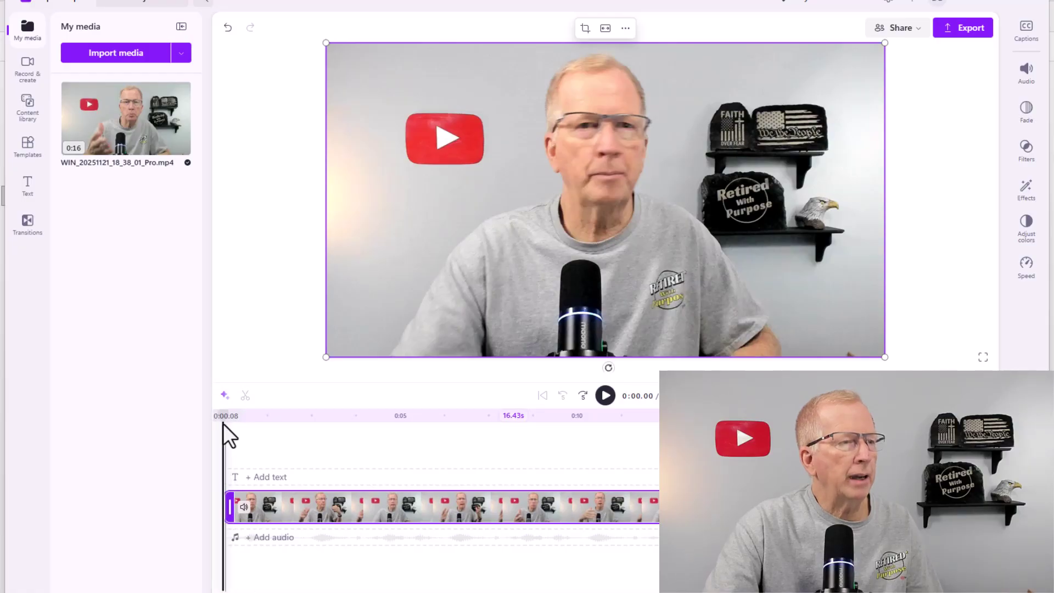
left_click_drag(222, 417, 318, 427)
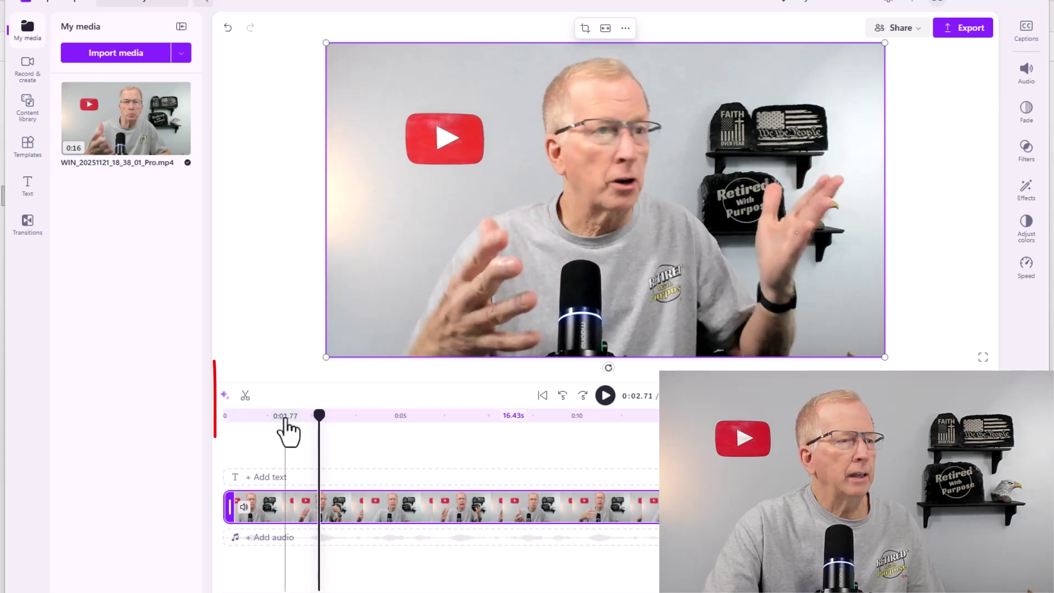
Split the clip at 0:02.71 and 0:04.18, then delete the 1.47-second middle piece.
left_click(246, 400)
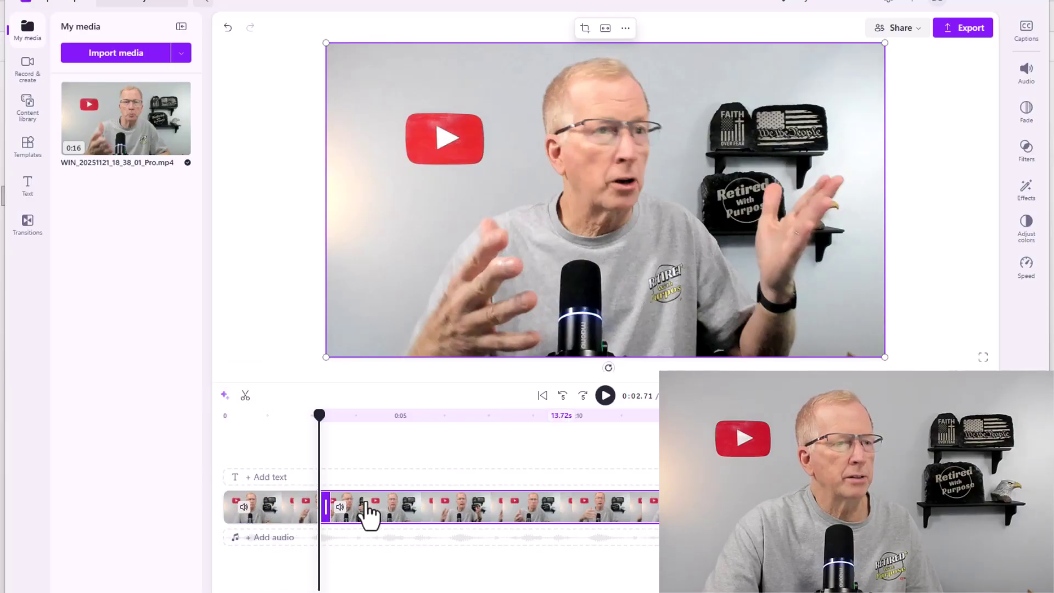
left_click_drag(317, 412, 371, 412)
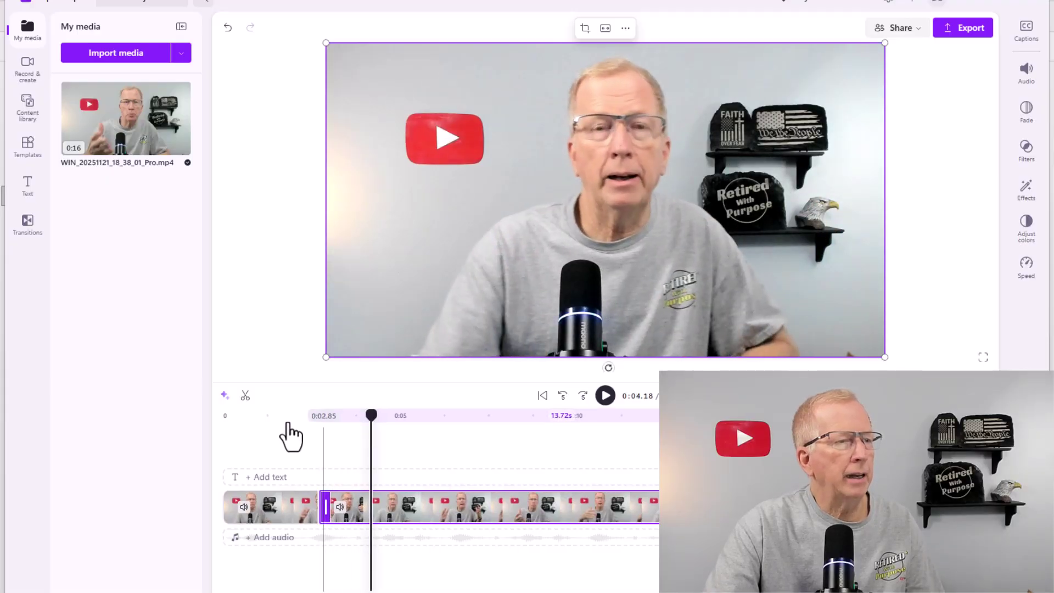
left_click(245, 396)
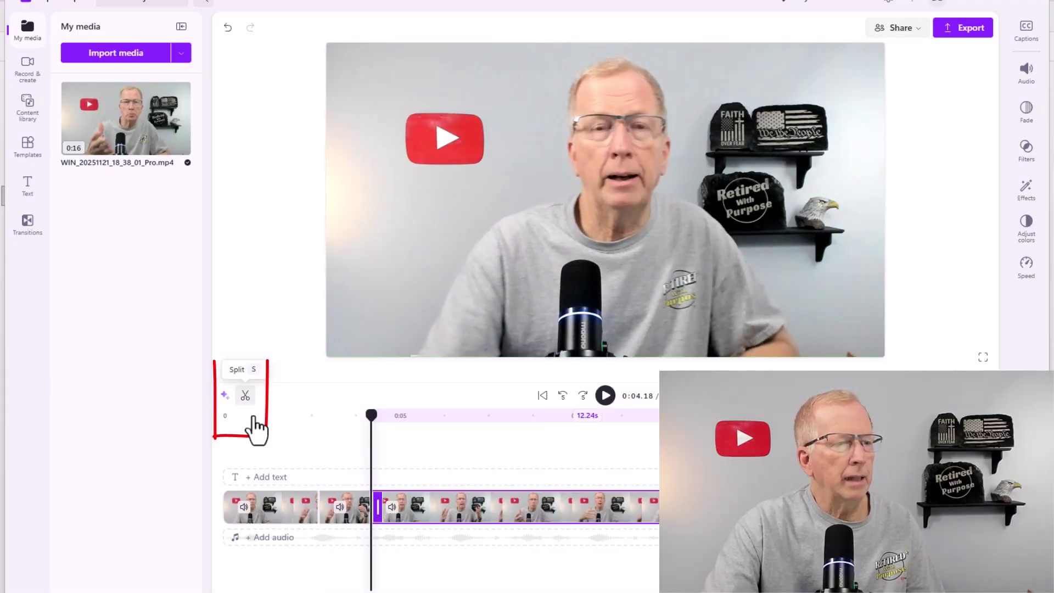
left_click(346, 516)
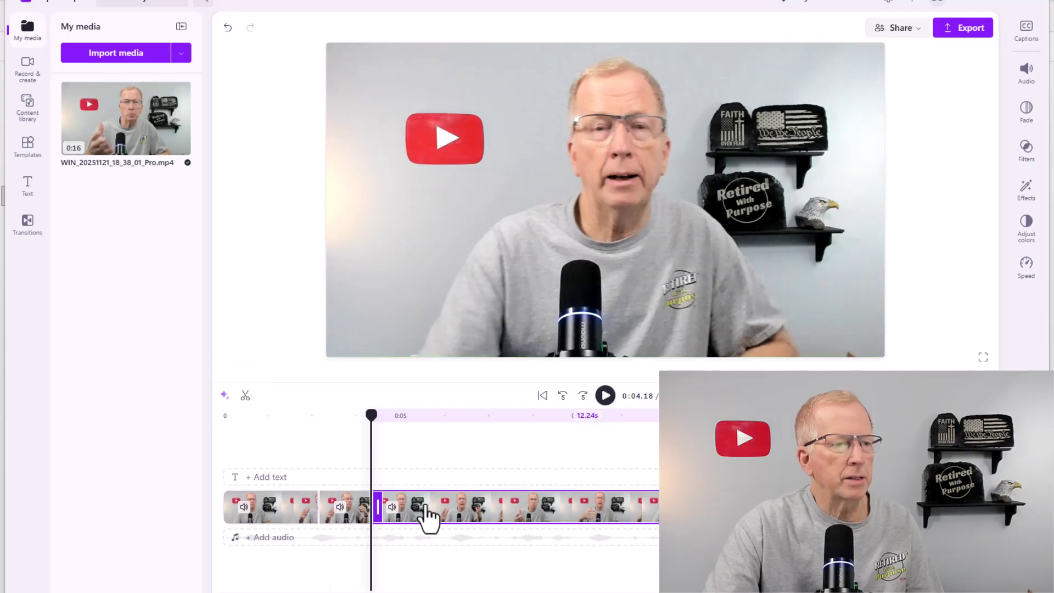
left_click(344, 515)
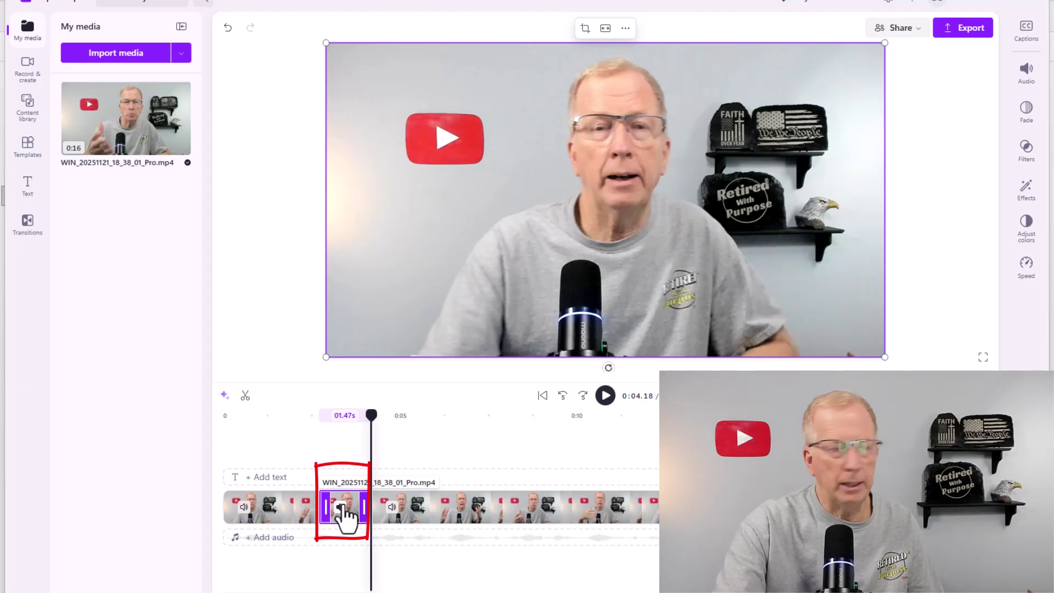
key("Delete")
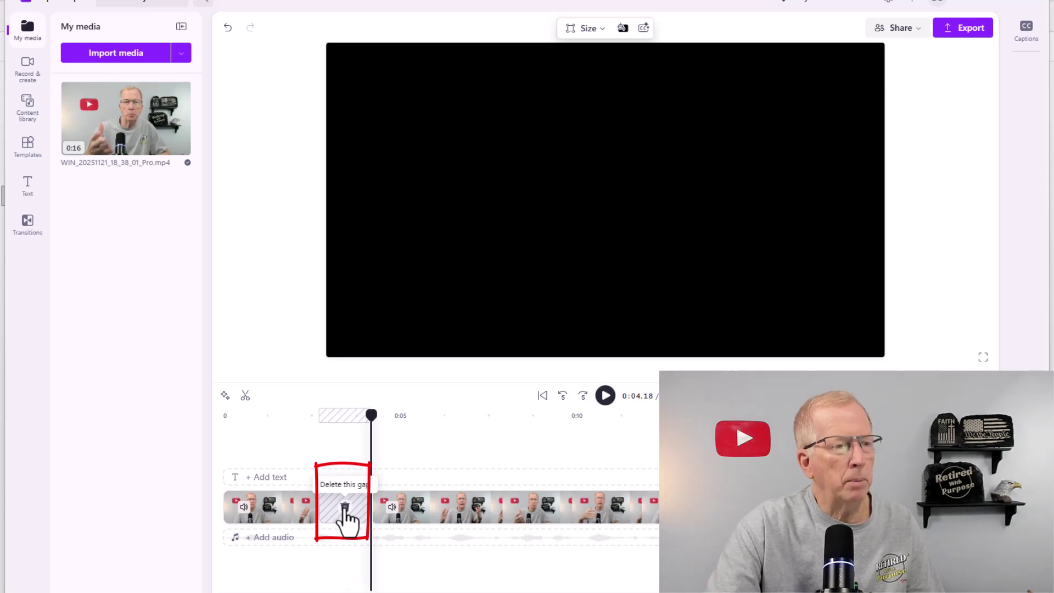
Delete the empty gap so the two remaining clip pieces sit back to back.
left_click(345, 506)
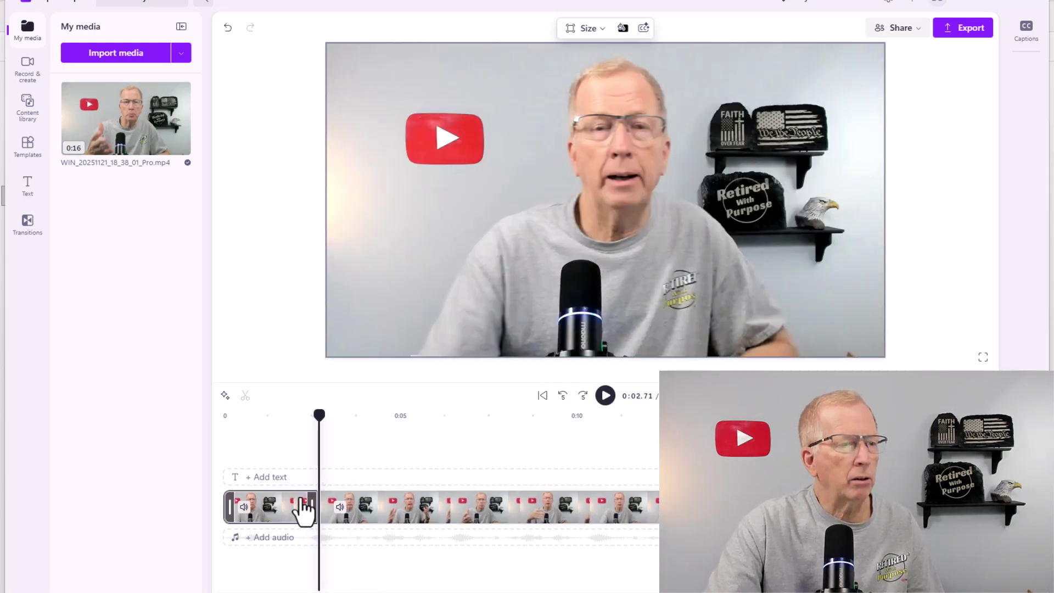
left_click(334, 498)
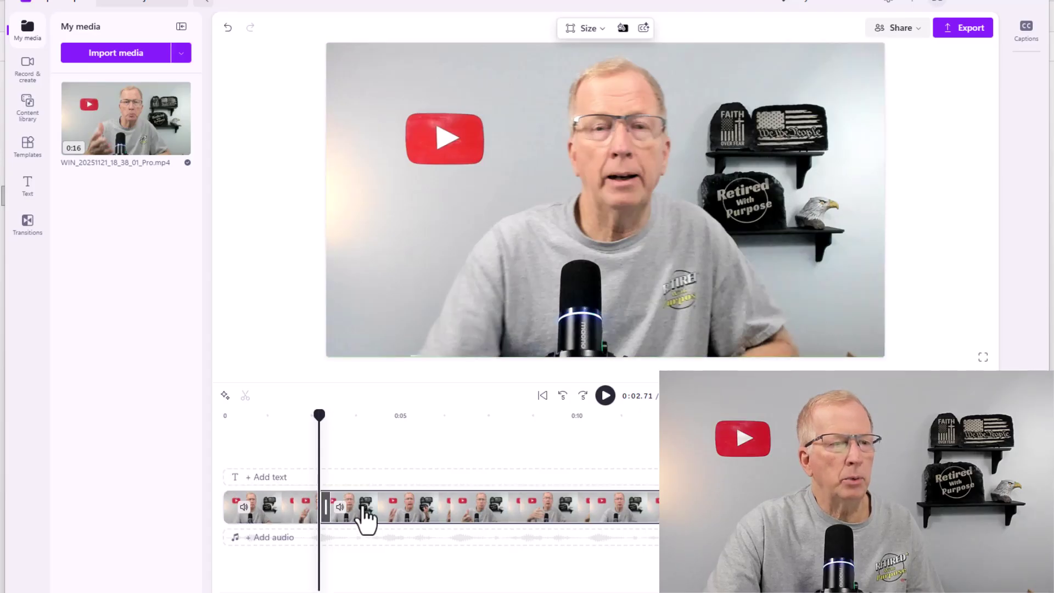
left_click(315, 437)
Play the edit from just before the new joint to check the cut.
left_click_drag(319, 416, 299, 420)
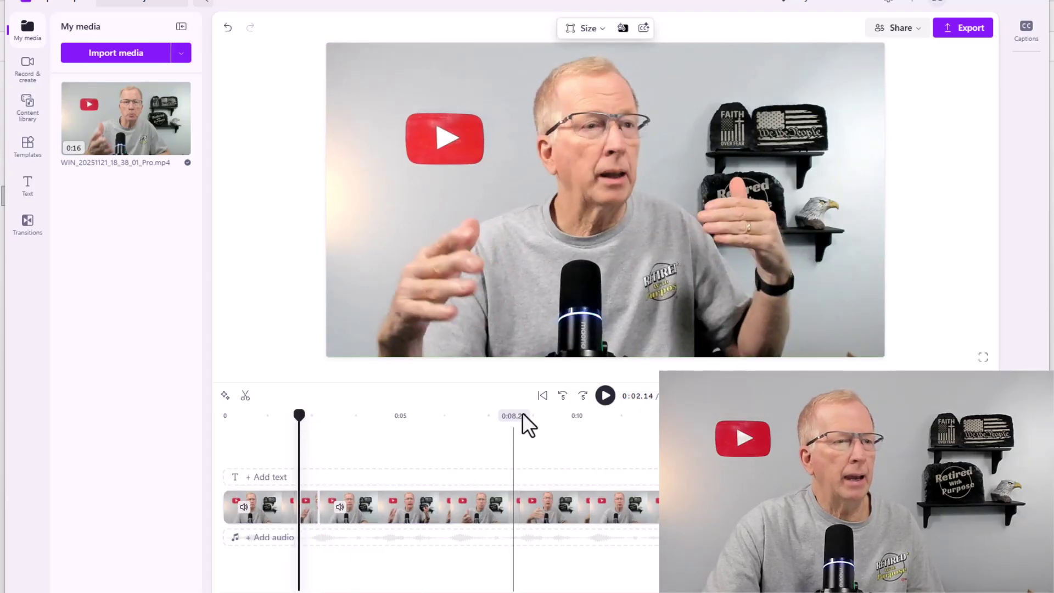
left_click(606, 395)
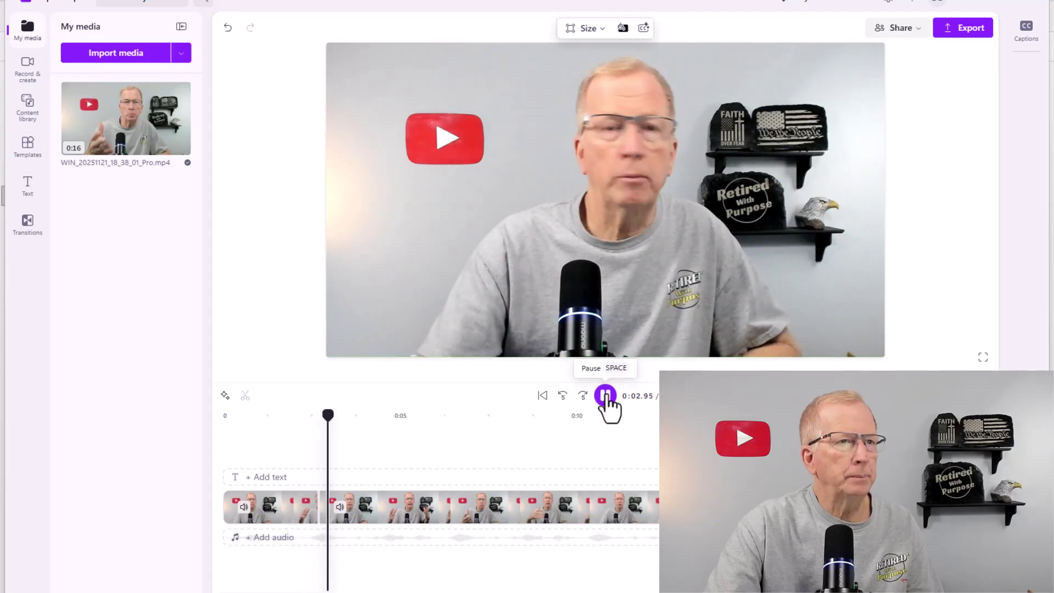
left_click(606, 396)
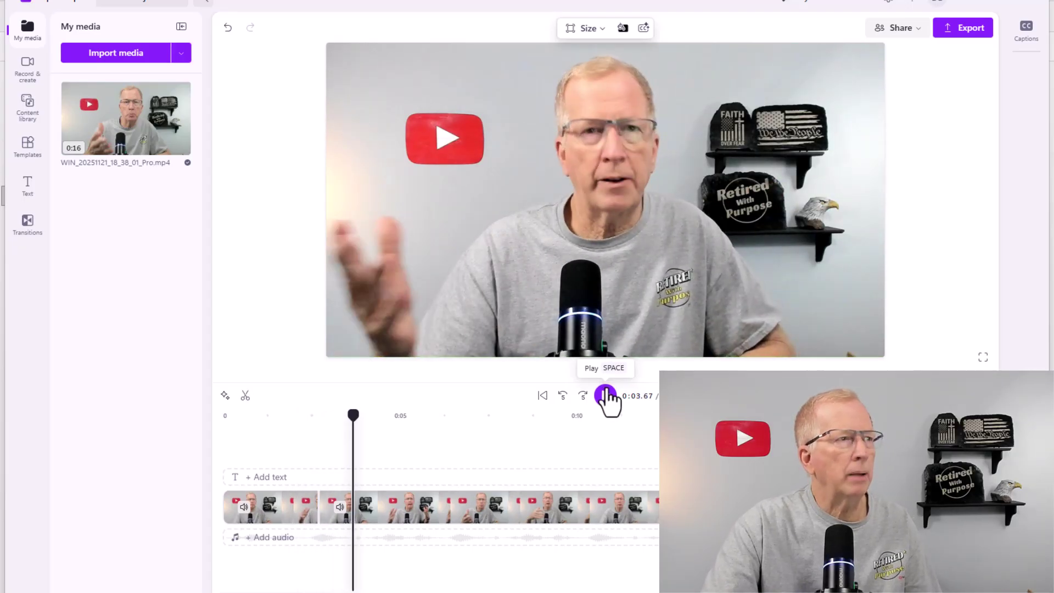
left_click(394, 516)
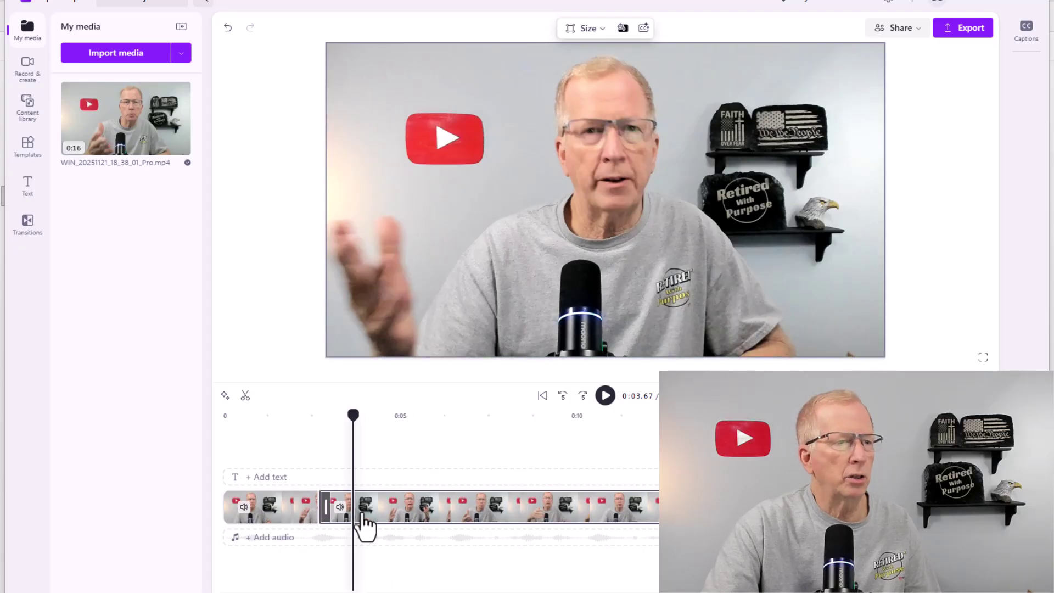
Open the Export video settings with 1080p quality for Video Project 1.
left_click(396, 516)
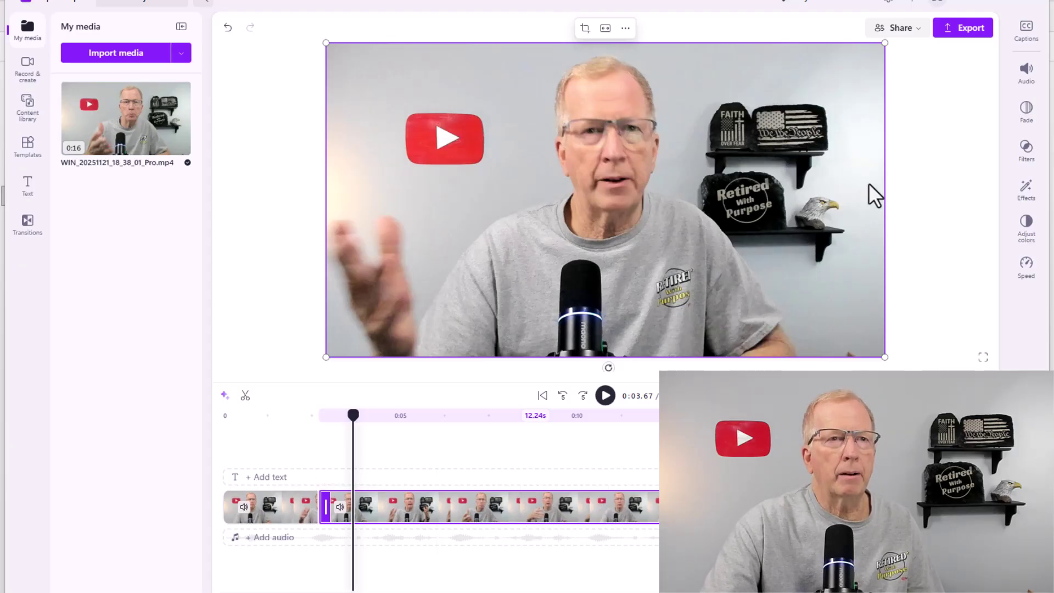
left_click(969, 40)
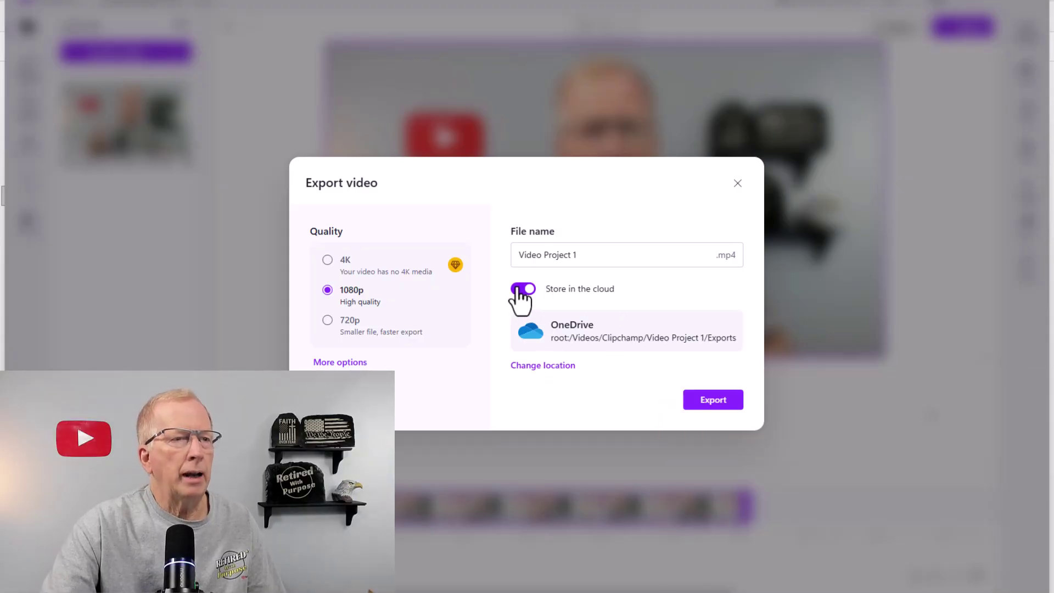
Turn off Store in the cloud so the 1080p export saves locally.
left_click(522, 289)
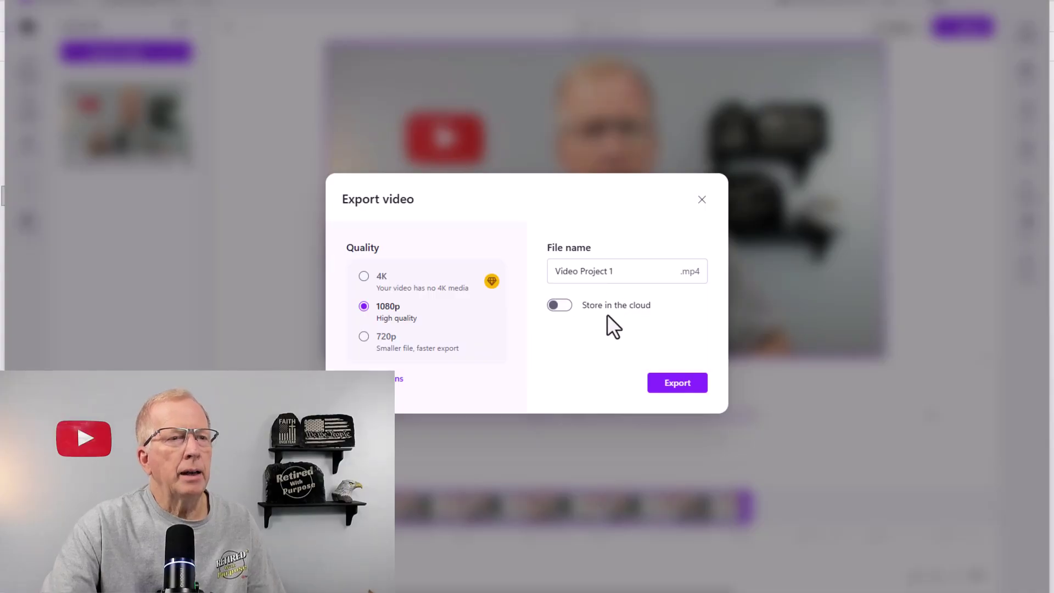